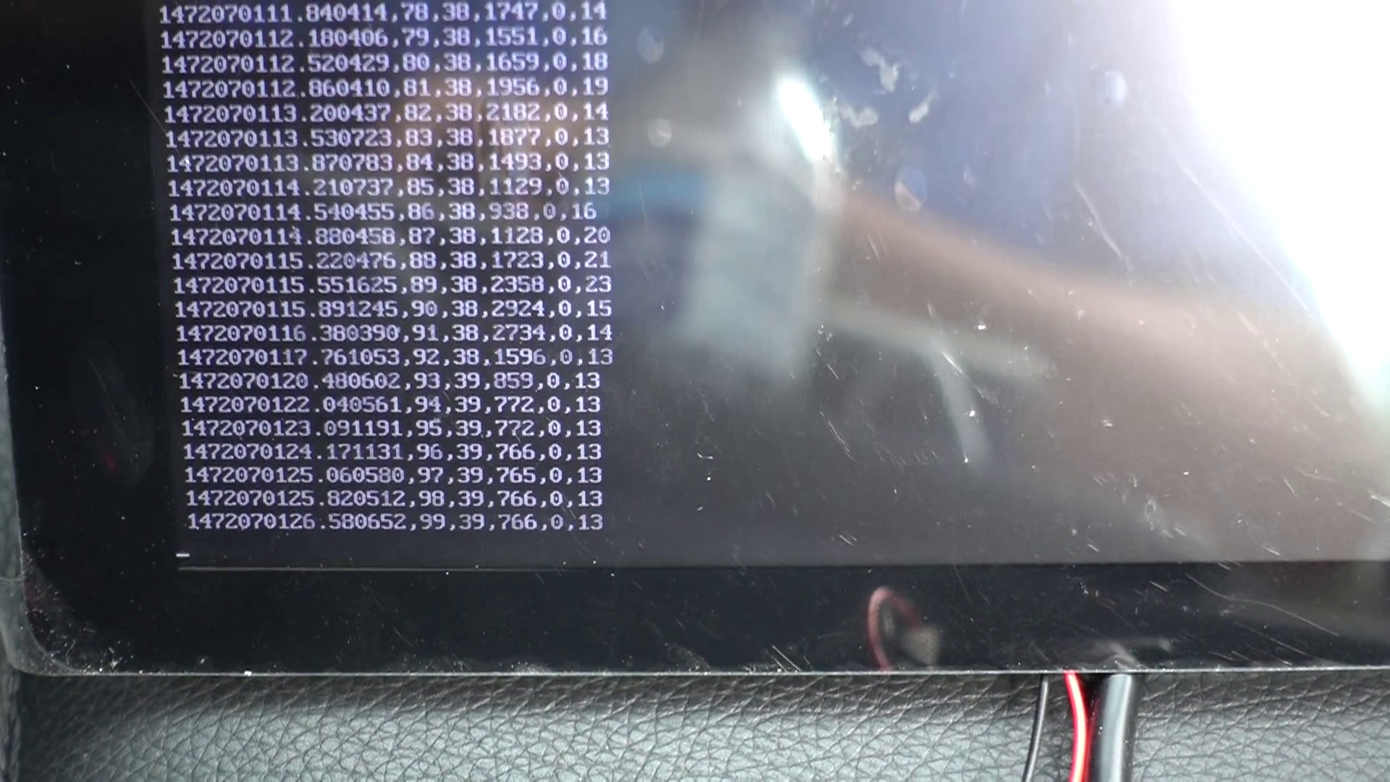
Step: Interrupt obdii_logger.py with Ctrl-C, ending logging at a KeyboardInterrupt traceback and fresh prompt
key(ctrl+c)
key(ctrl+c)
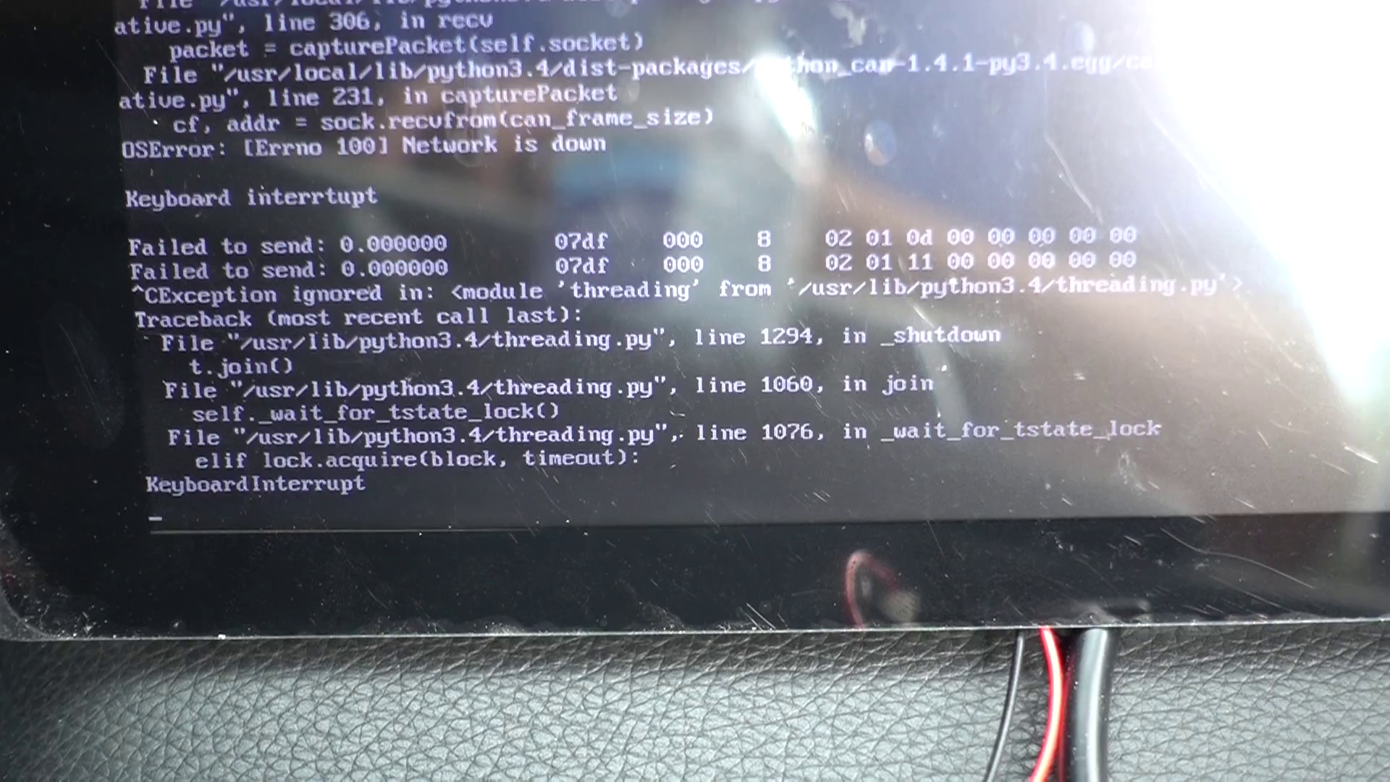